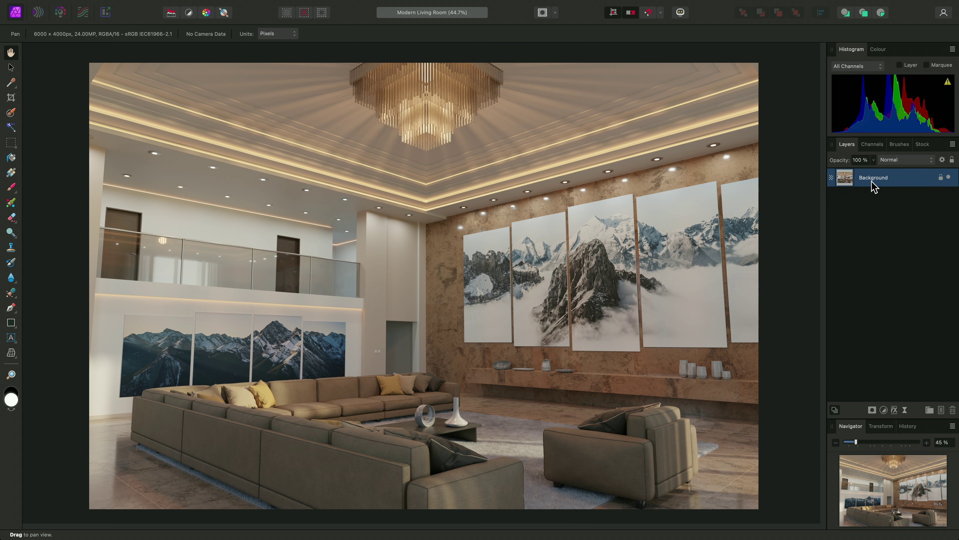
# In the Develop persona, set Contrast to -38%, Saturation to 27% and Blackpoint to 22%
pyautogui.click(61, 14)
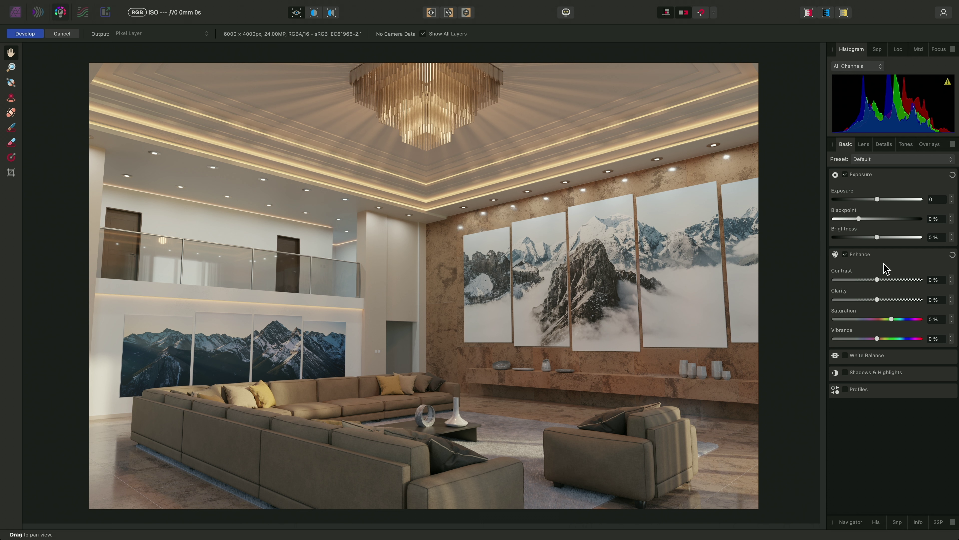
pyautogui.moveTo(877, 279); pyautogui.dragTo(846, 289)
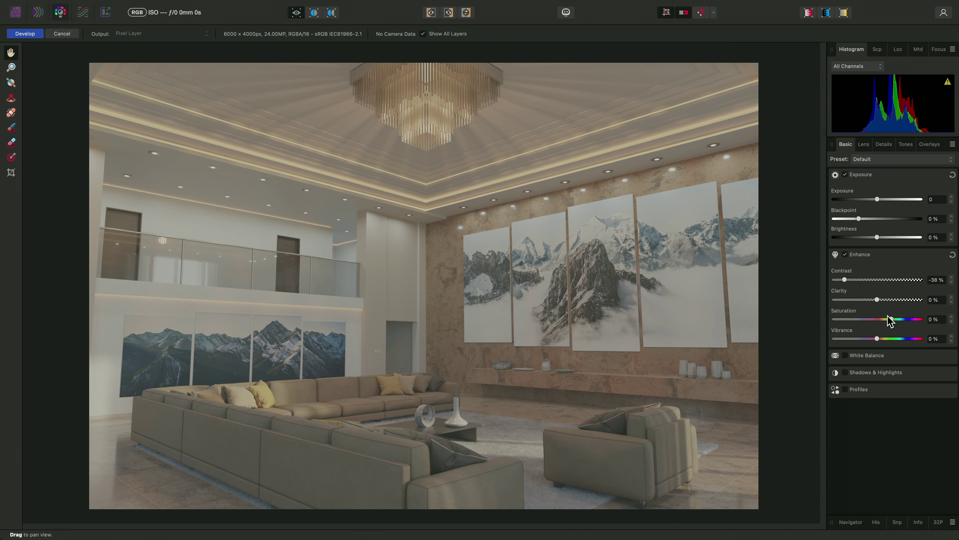
pyautogui.moveTo(892, 319); pyautogui.dragTo(908, 320)
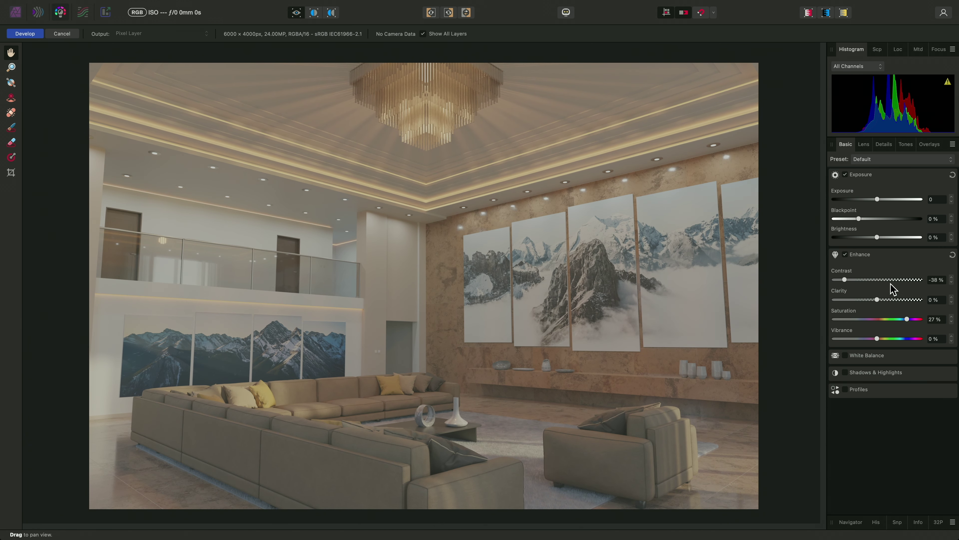
pyautogui.moveTo(859, 219); pyautogui.dragTo(915, 222)
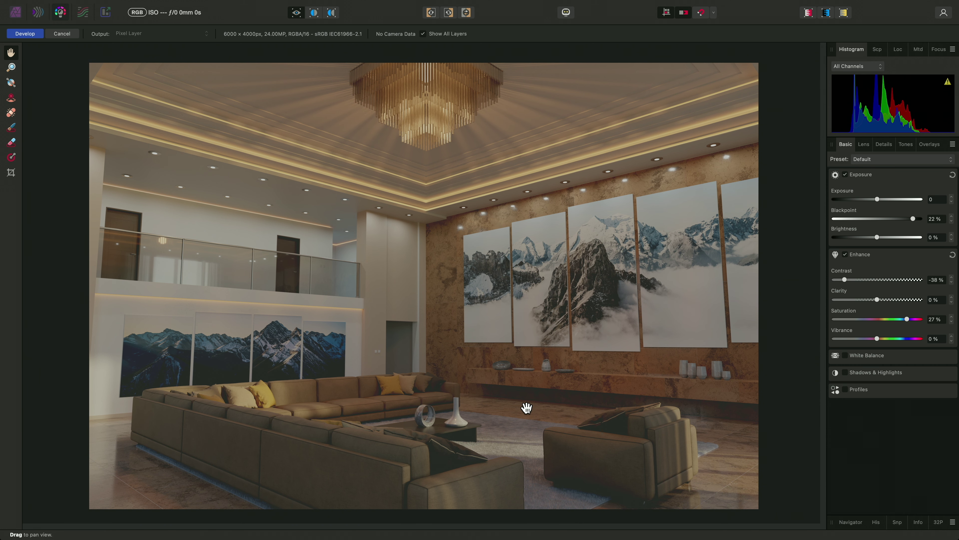
# Enable White Balance with Temperature -18% and Tint 15%
pyautogui.click(872, 357)
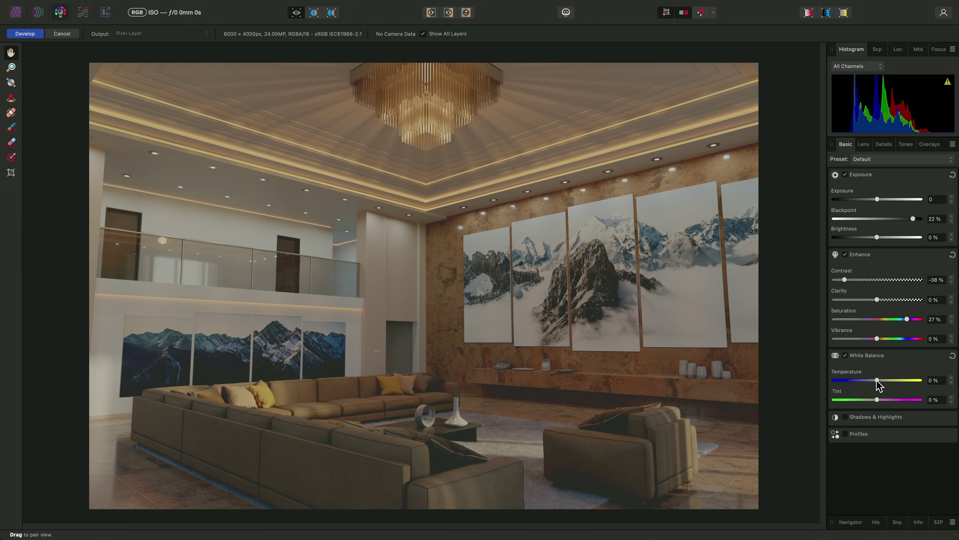
pyautogui.moveTo(877, 381); pyautogui.dragTo(869, 382)
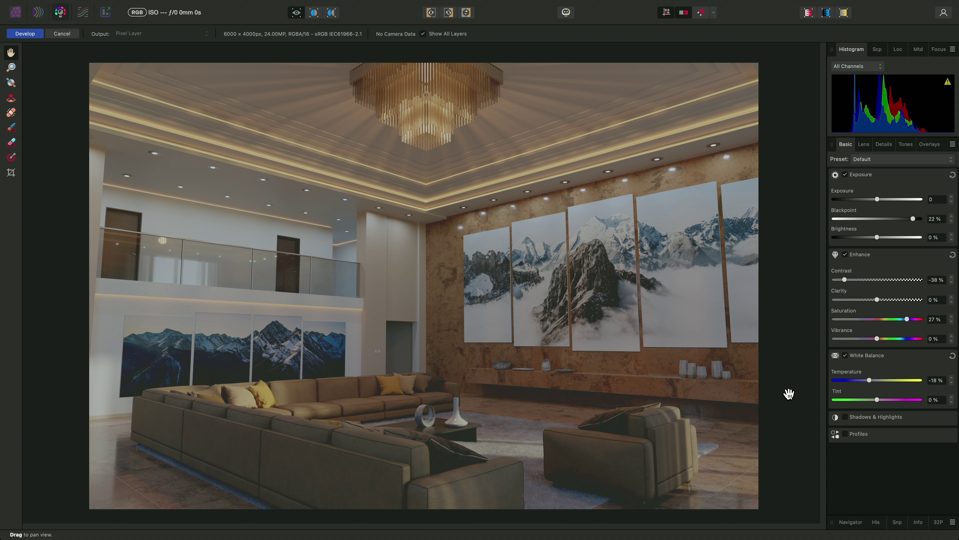
pyautogui.moveTo(877, 399)
pyautogui.mouseDown()
pyautogui.moveTo(901, 400)
pyautogui.moveTo(890, 400)
pyautogui.mouseUp()
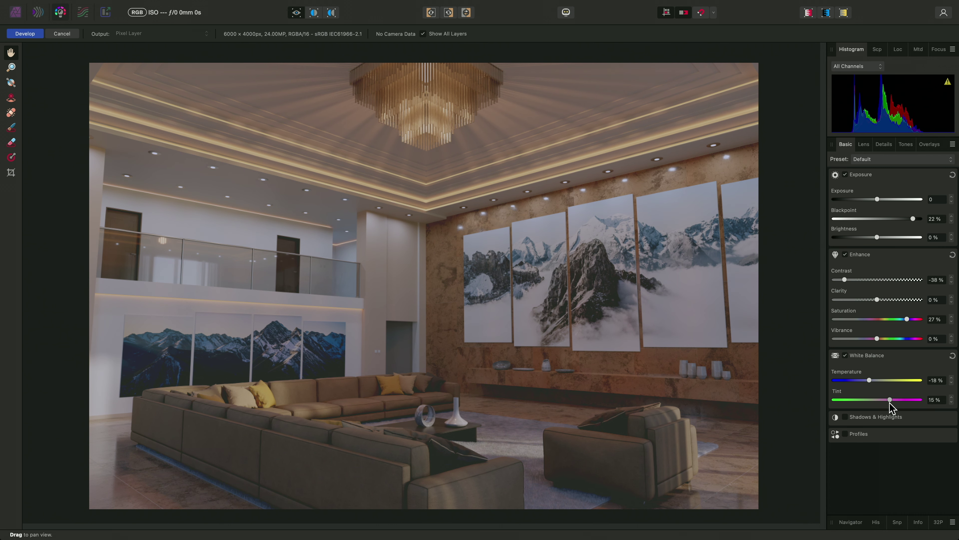
# Enable Shadows & Highlights with Shadows at -100% and Highlights at 100%
pyautogui.click(876, 423)
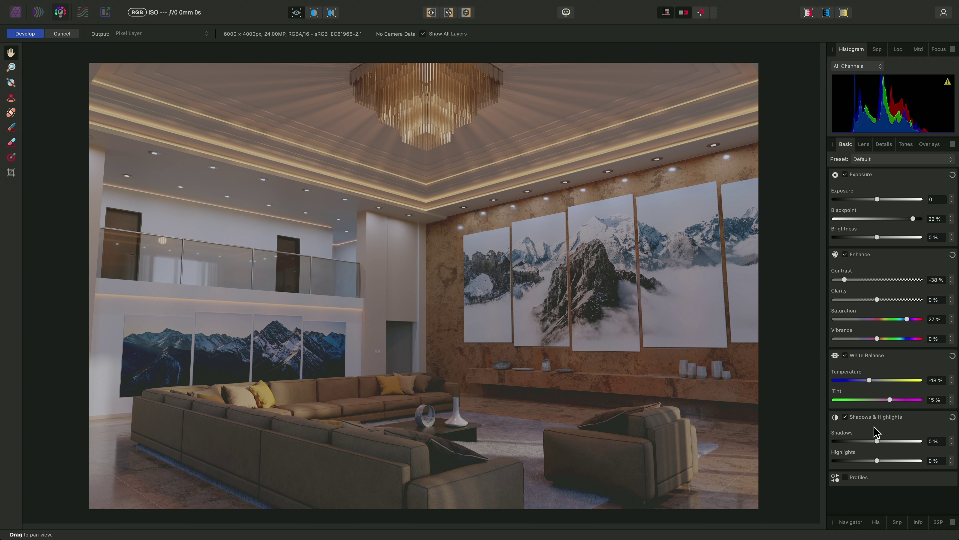
pyautogui.moveTo(877, 441); pyautogui.dragTo(833, 440)
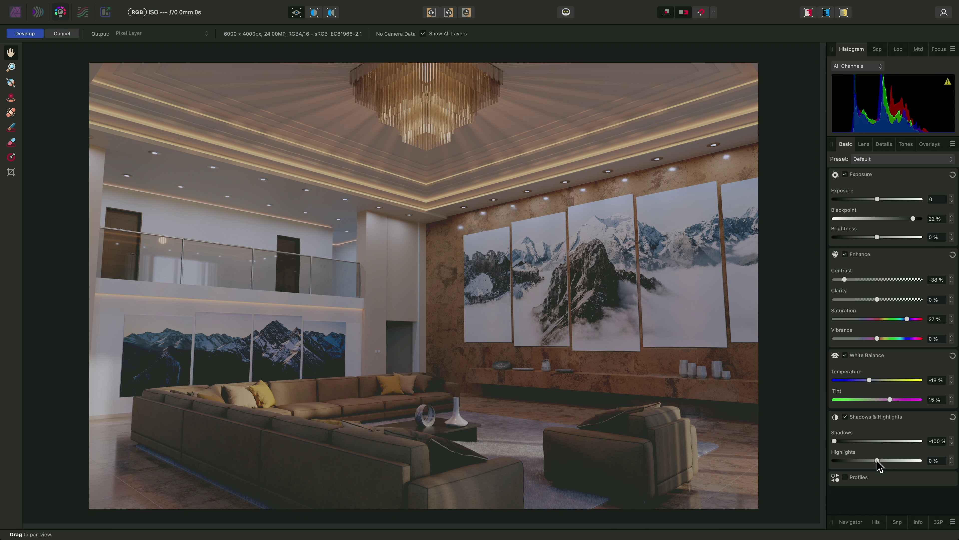
pyautogui.moveTo(877, 460); pyautogui.dragTo(934, 462)
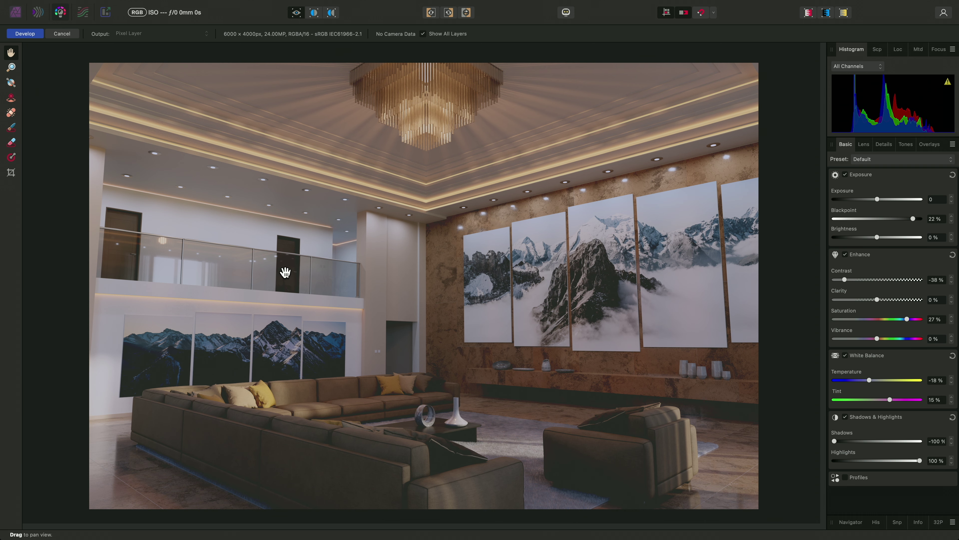
# Zoom in on the sofa cushions and enable Detail Refinement in the Details tab
pyautogui.keyDown('alt'); pyautogui.scroll(1, 456, 406); pyautogui.keyUp('alt')
pyautogui.keyDown('alt'); pyautogui.scroll(8, 456, 406); pyautogui.keyUp('alt')
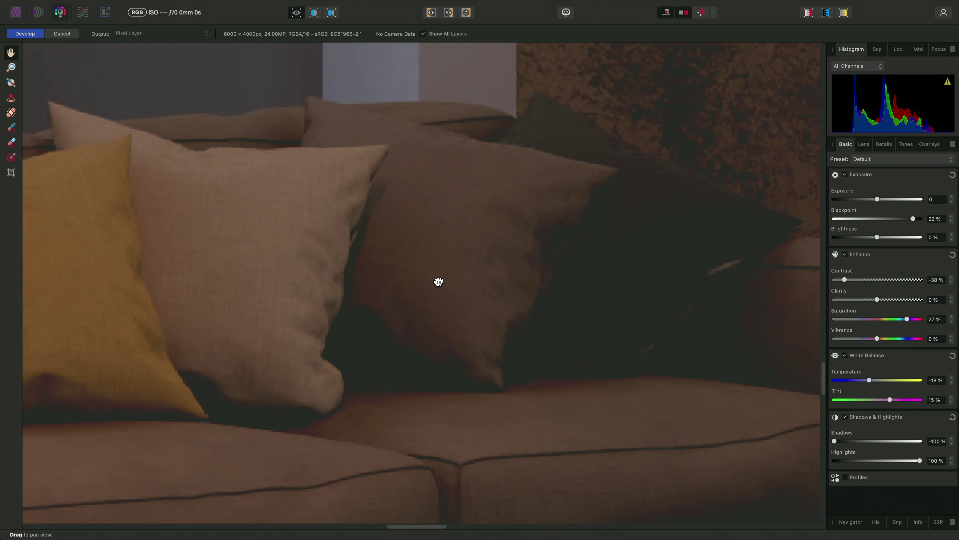
pyautogui.moveTo(438, 282); pyautogui.dragTo(463, 351)
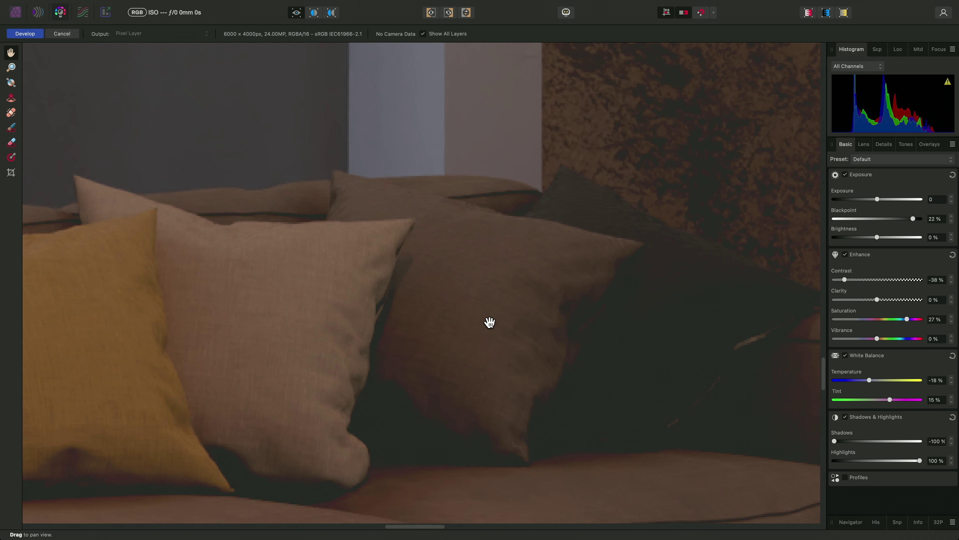
pyautogui.click(885, 145)
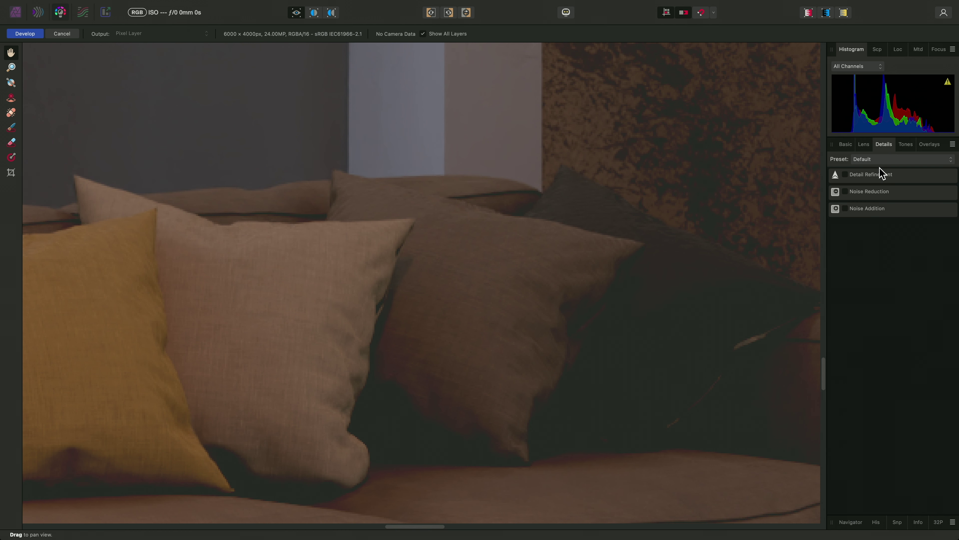
pyautogui.click(879, 178)
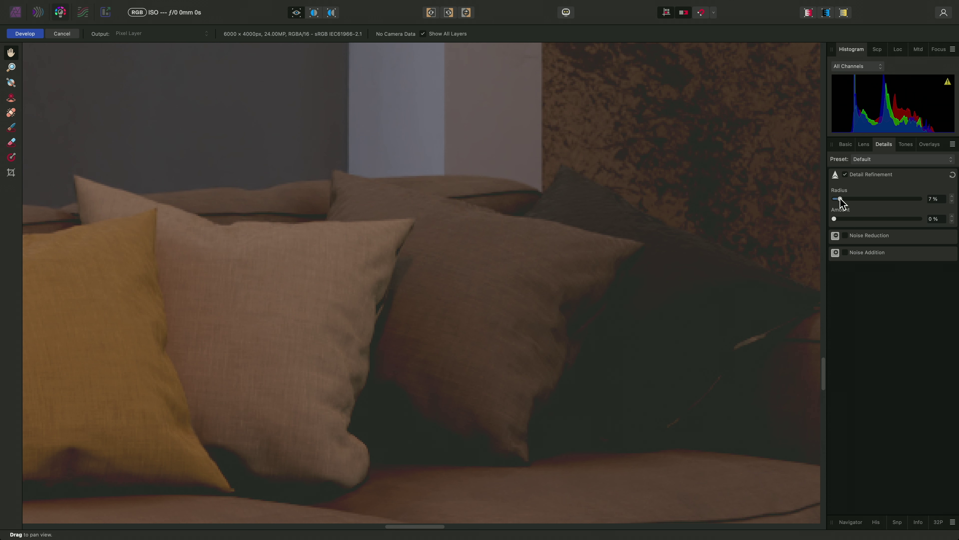
# Set Detail Refinement Radius to 100% and Amount to 33%, then fit the image to view
pyautogui.moveTo(836, 199); pyautogui.dragTo(923, 201)
pyautogui.moveTo(836, 218); pyautogui.dragTo(864, 219)
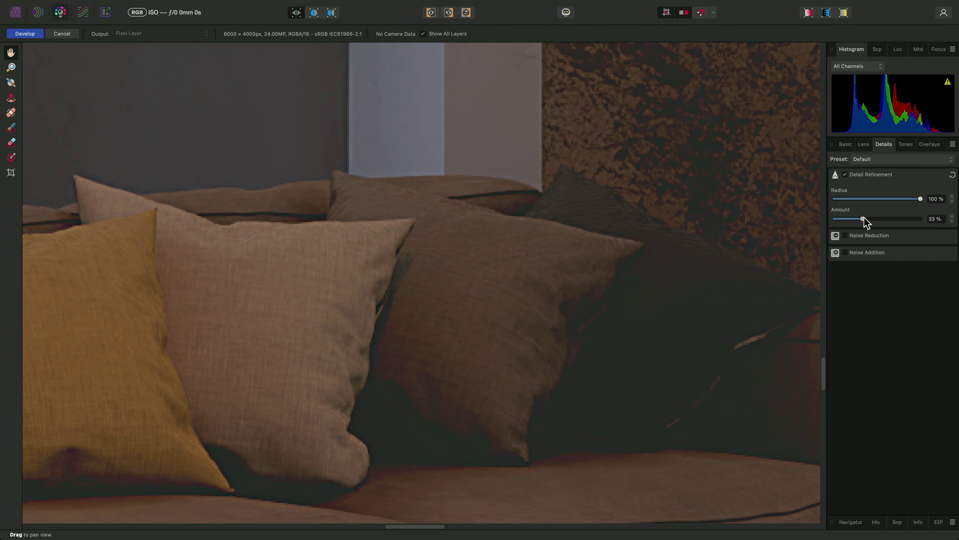
pyautogui.moveTo(864, 219); pyautogui.dragTo(930, 223)
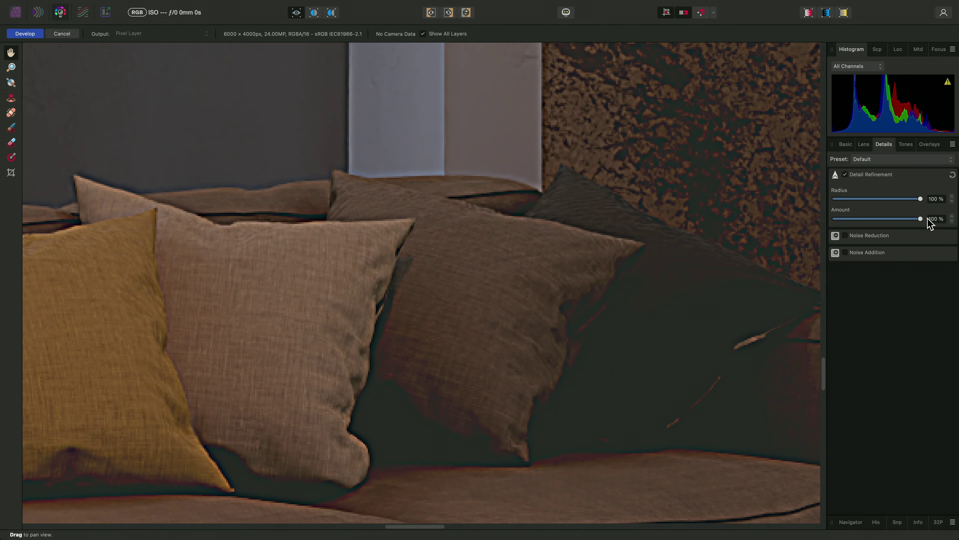
pyautogui.scroll(-3, 381, 255)
pyautogui.scroll(10, 561, 304)
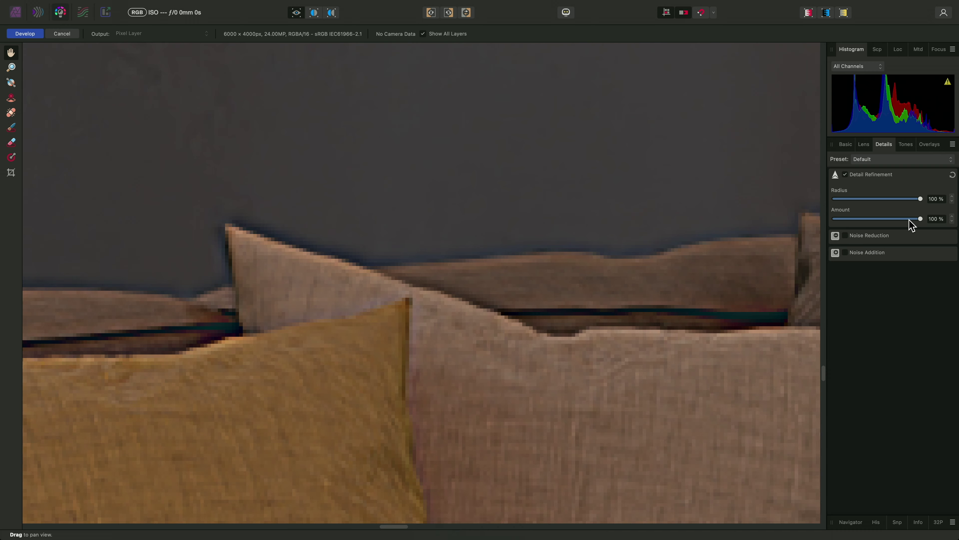
pyautogui.moveTo(920, 219); pyautogui.dragTo(862, 220)
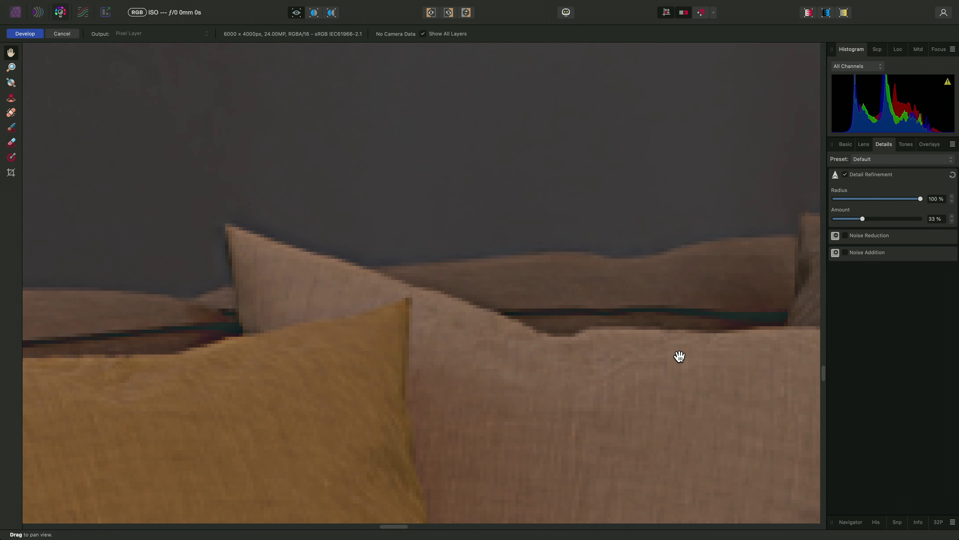
pyautogui.press('super+0')
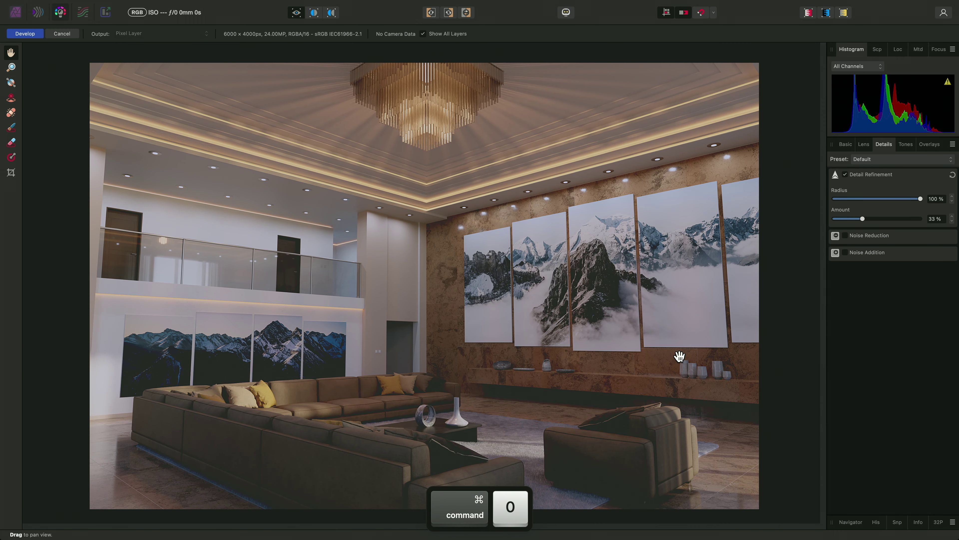
# Try a Black & White mix with Yellow 21%, Blue 11% and Red 177%
pyautogui.click(905, 146)
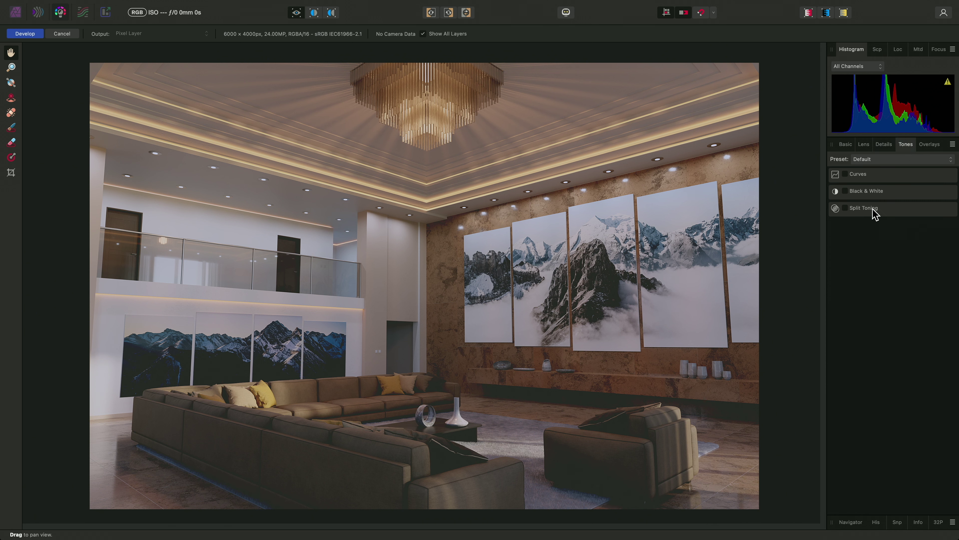
pyautogui.click(871, 193)
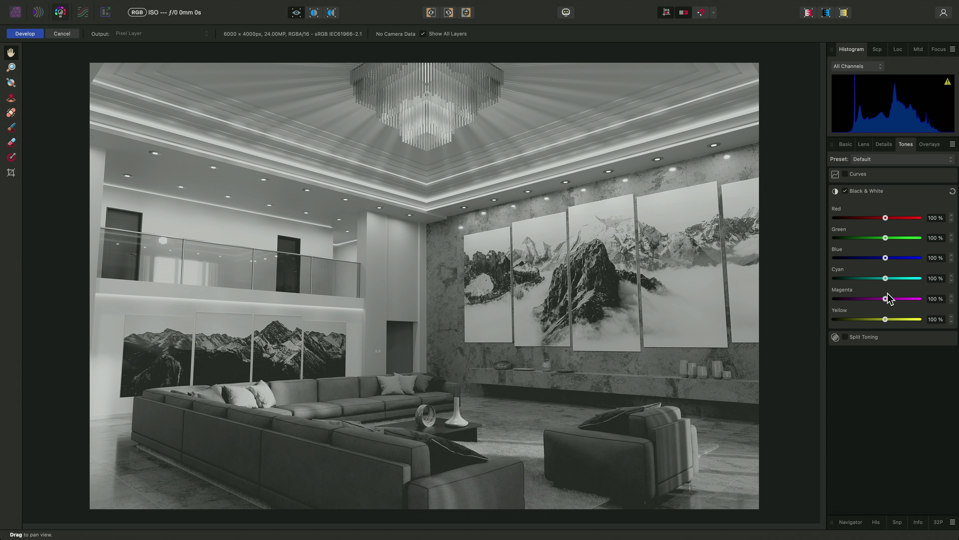
pyautogui.moveTo(886, 319); pyautogui.dragTo(873, 321)
pyautogui.moveTo(885, 257); pyautogui.dragTo(870, 258)
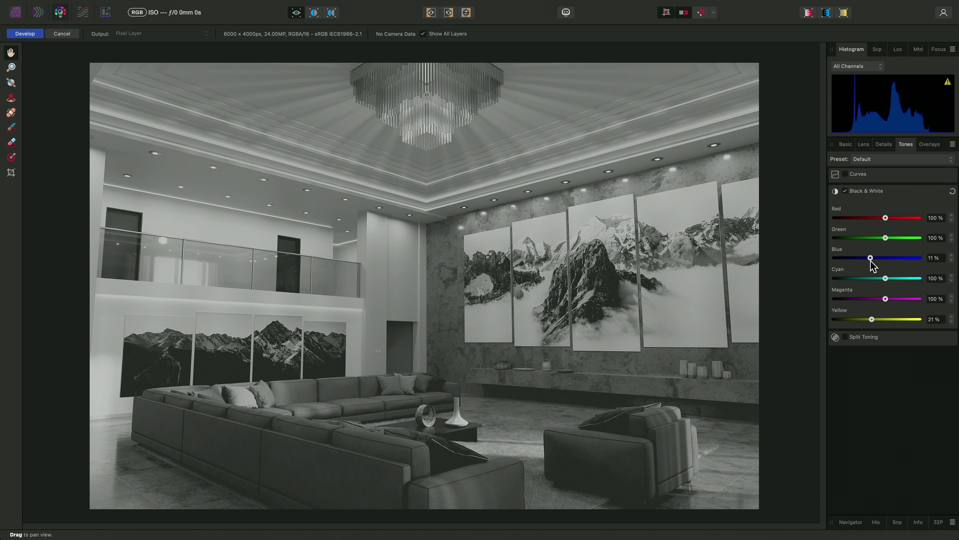
pyautogui.moveTo(886, 218); pyautogui.dragTo(899, 218)
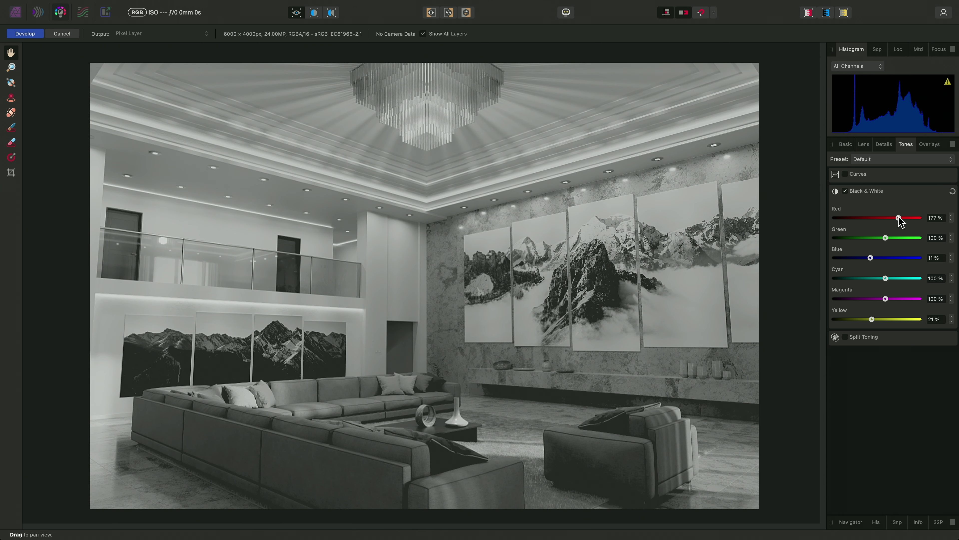
# Switch the Black & White conversion off so the render stays in colour
pyautogui.click(879, 194)
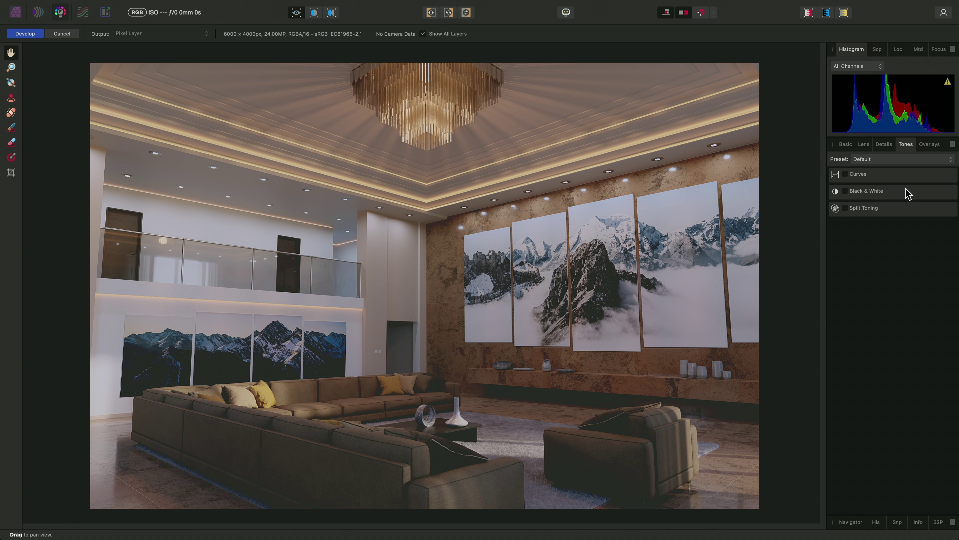
pyautogui.click(876, 194)
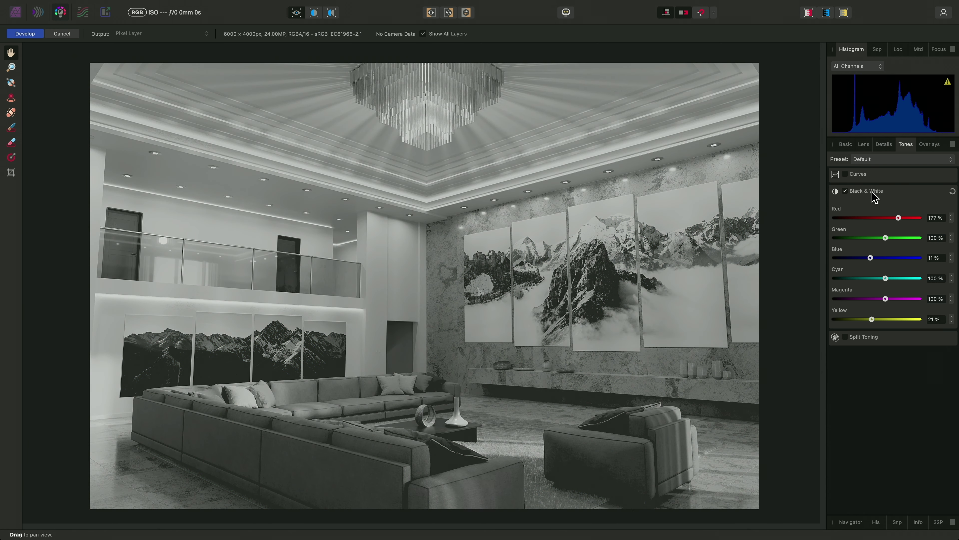
pyautogui.click(874, 194)
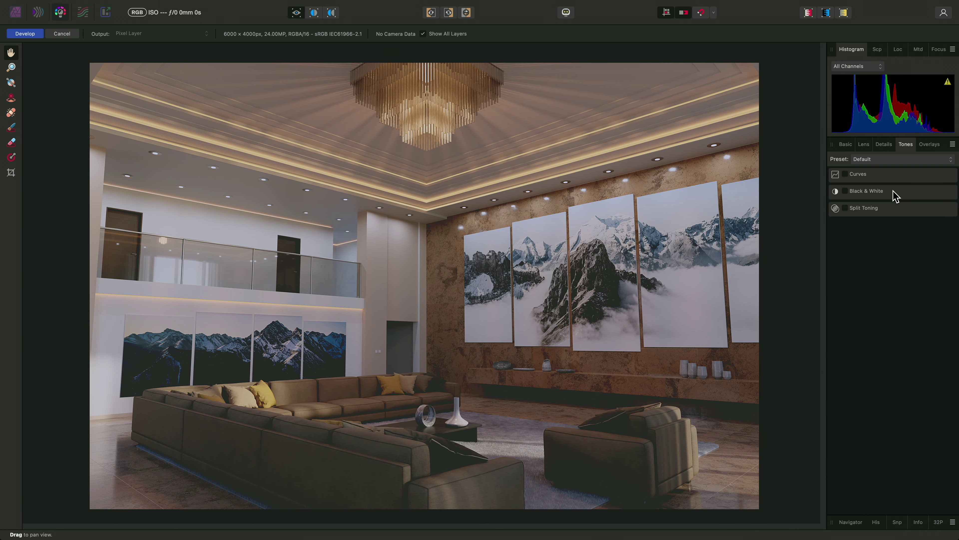
pyautogui.click(862, 176)
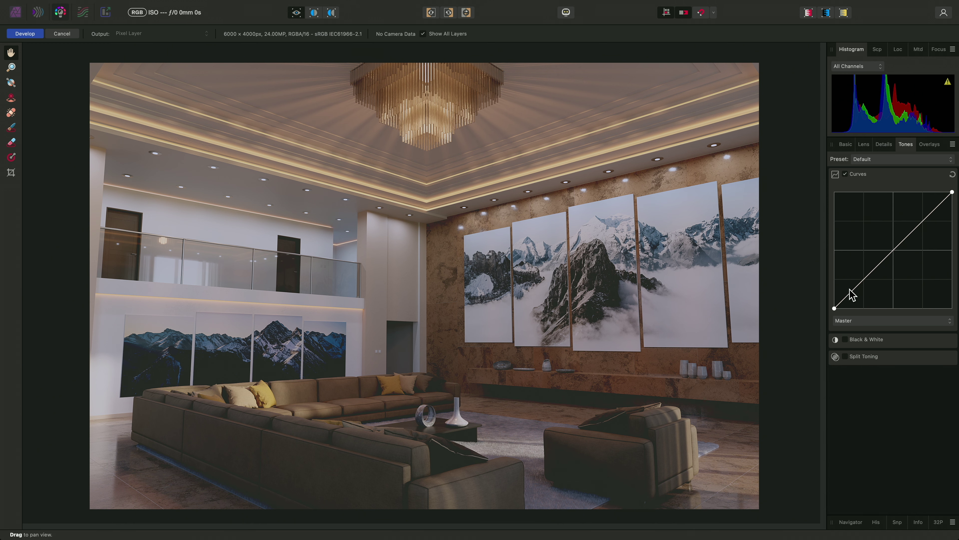
pyautogui.moveTo(850, 292); pyautogui.dragTo(922, 209)
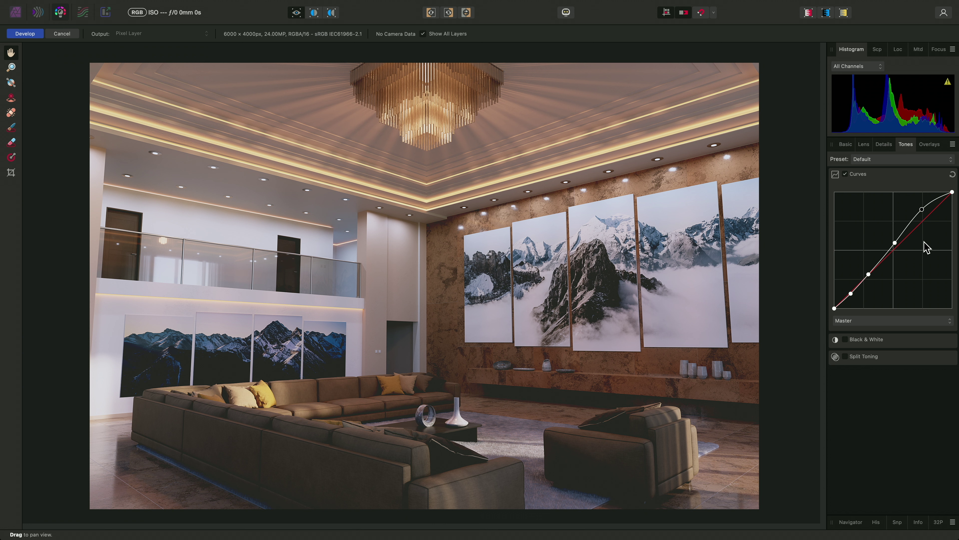
pyautogui.click(865, 175)
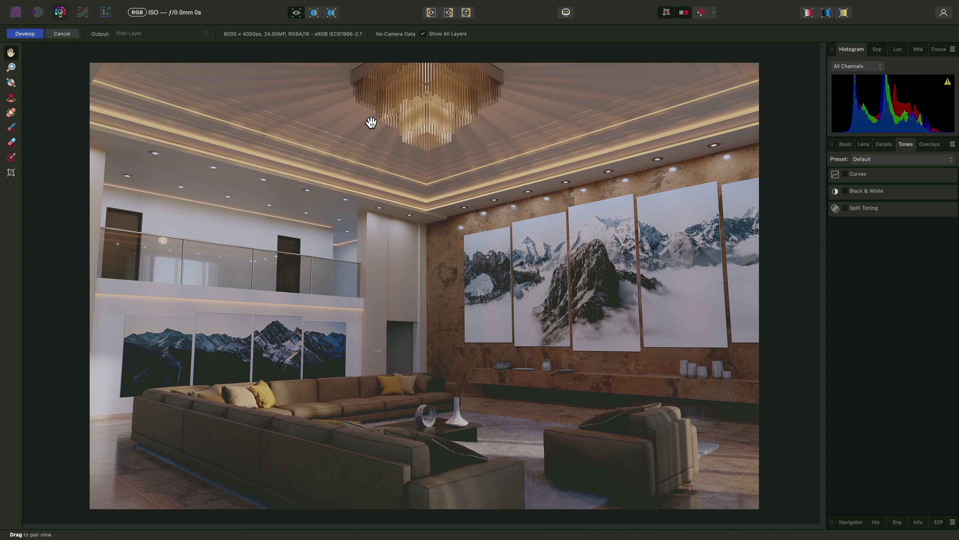
# Show the graded render beside the original using split, then mirror, comparison view
pyautogui.click(315, 14)
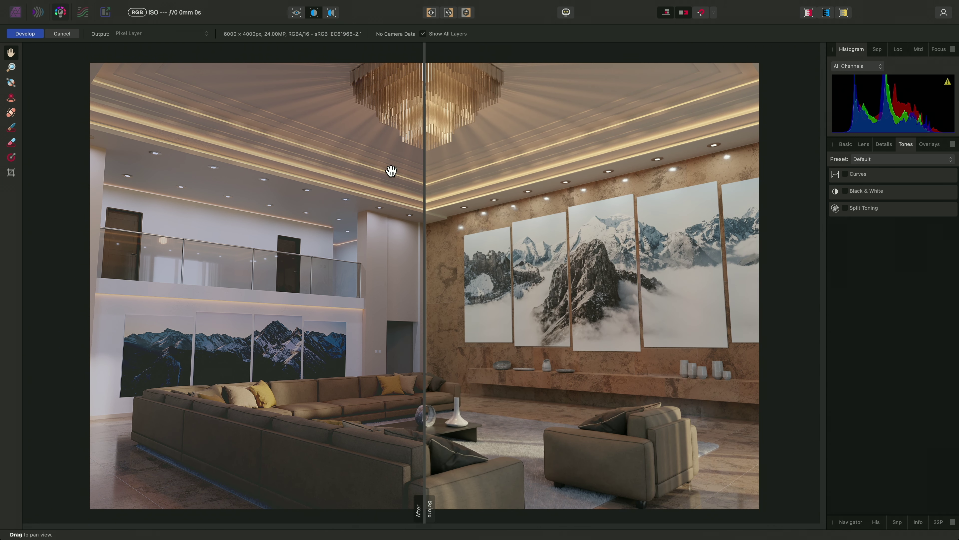
pyautogui.moveTo(423, 186); pyautogui.dragTo(116, 302)
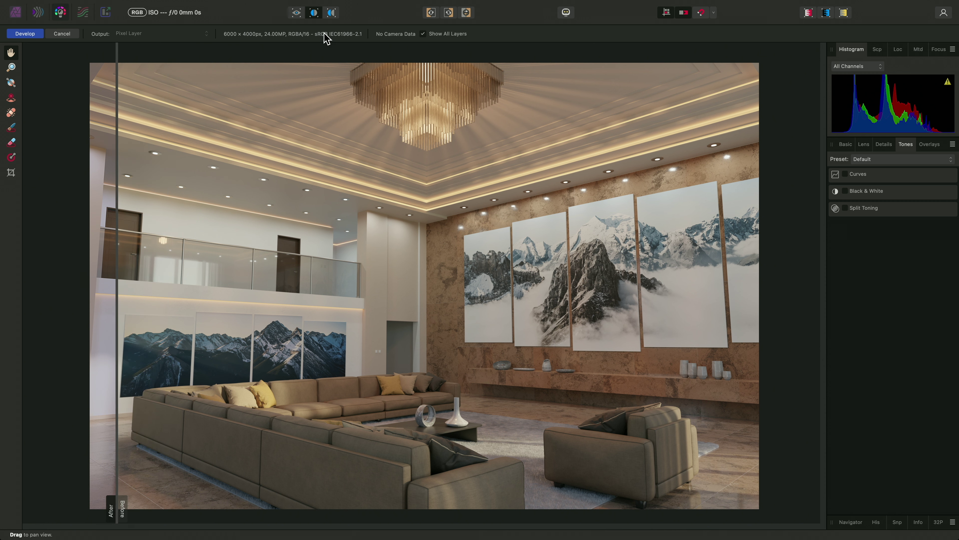
pyautogui.click(331, 15)
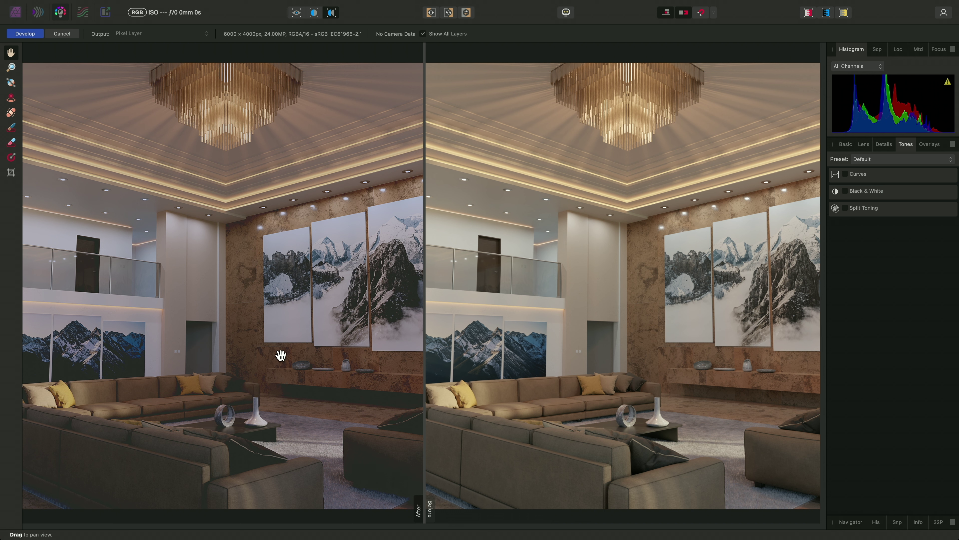
# Raise Brightness to 15% in the Basic tab and return to single full view
pyautogui.click(846, 145)
pyautogui.moveTo(877, 237); pyautogui.dragTo(904, 238)
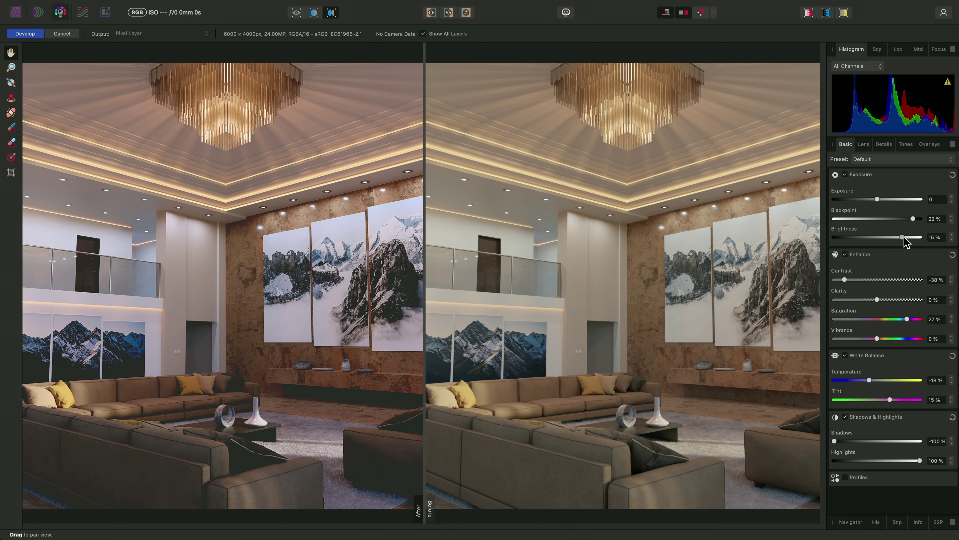
pyautogui.click(297, 13)
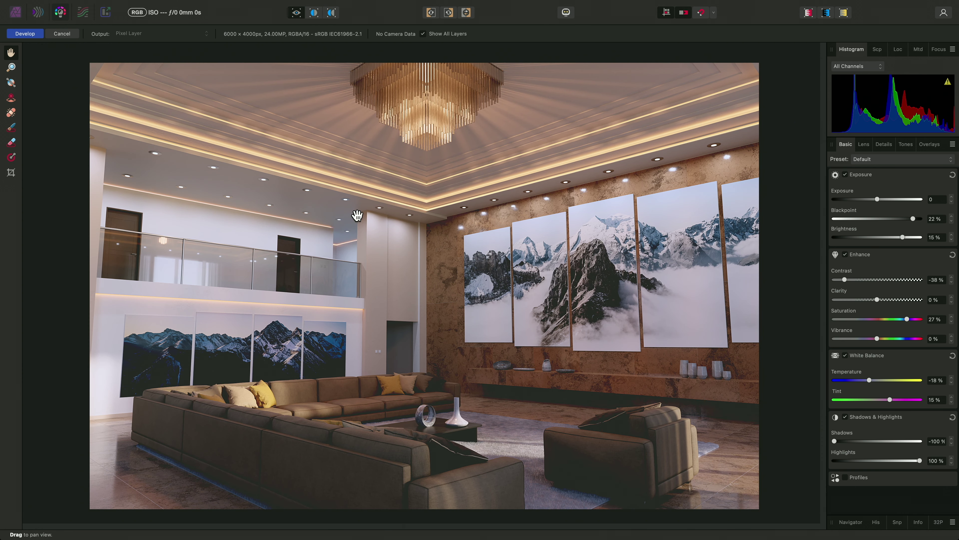
# Apply the Develop adjustments and return to the Photo persona with the graded Background layer
pyautogui.click(40, 34)
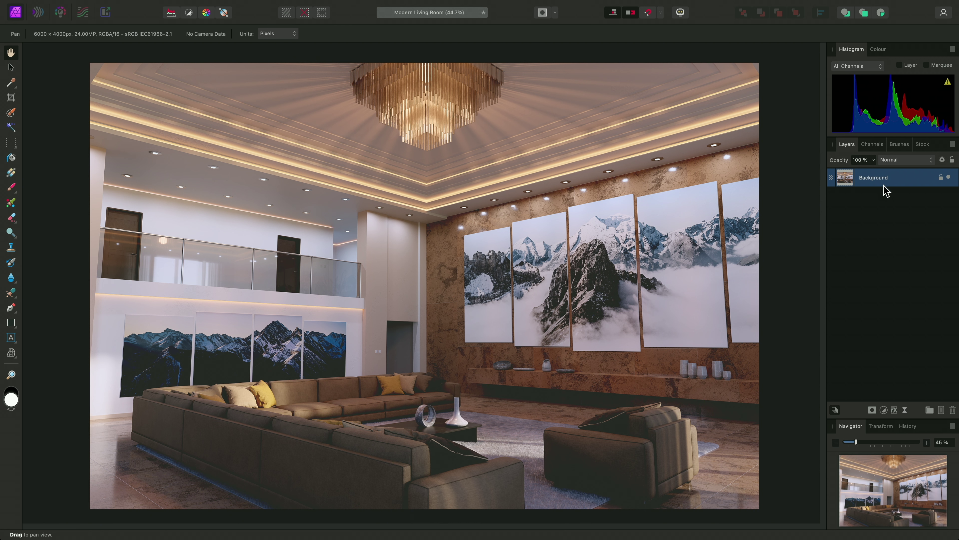
pyautogui.moveTo(248, 7)
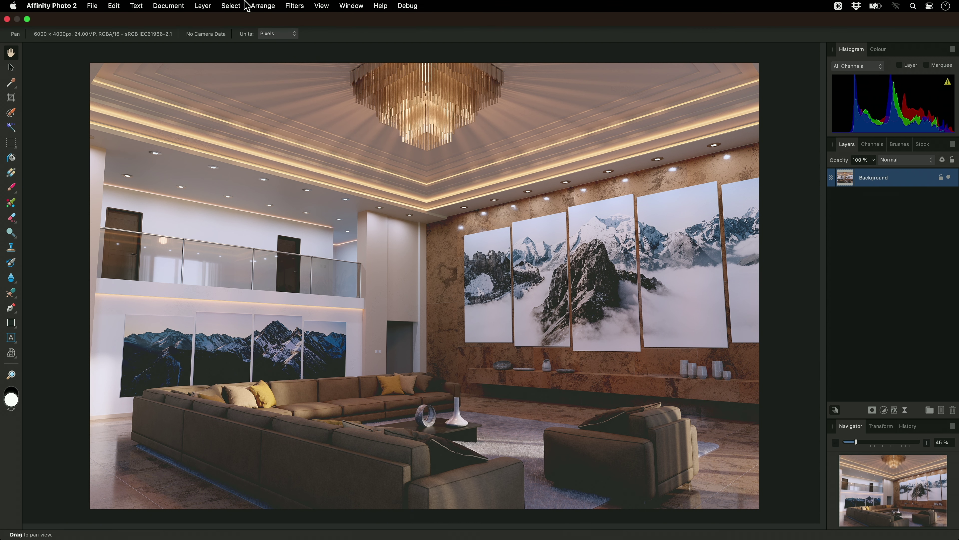
pyautogui.click(90, 5)
pyautogui.click(175, 295)
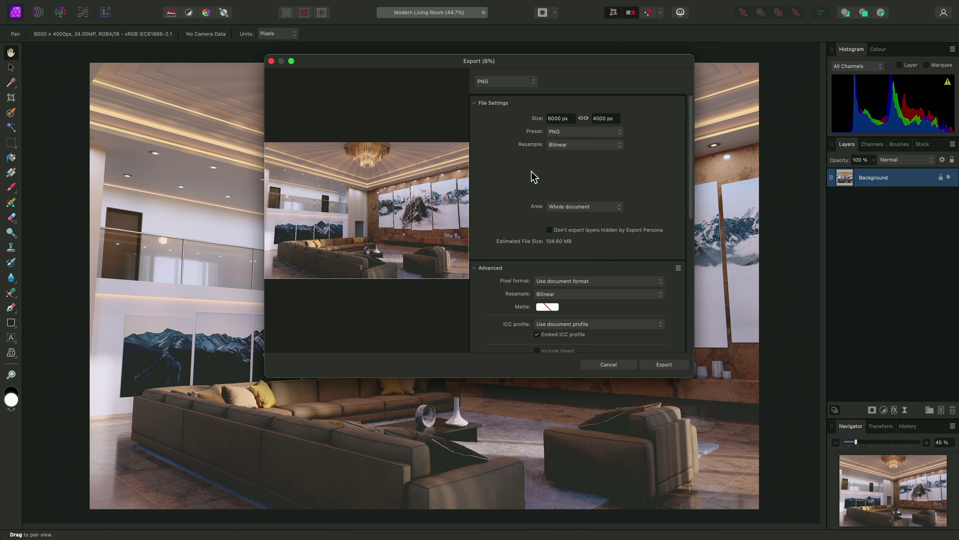
pyautogui.press('Escape')
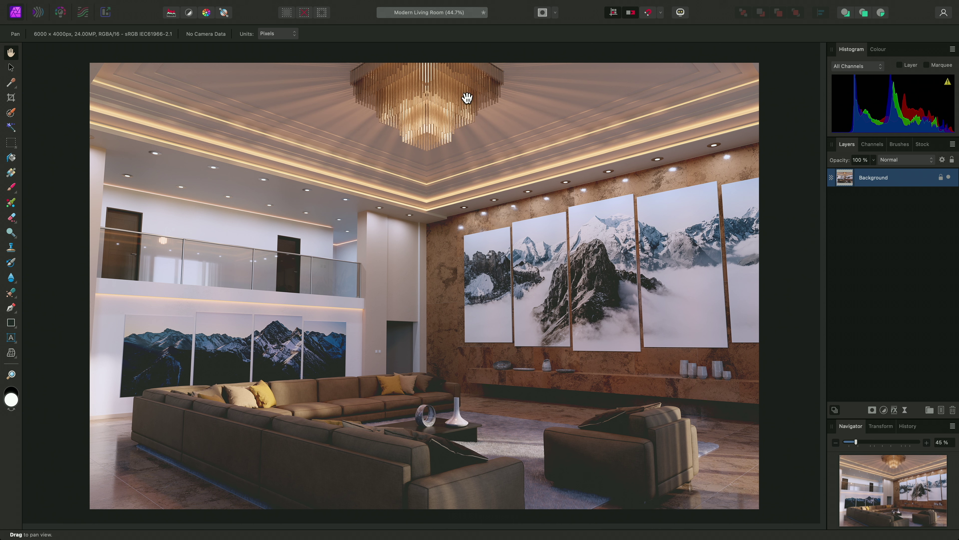
pyautogui.click(92, 6)
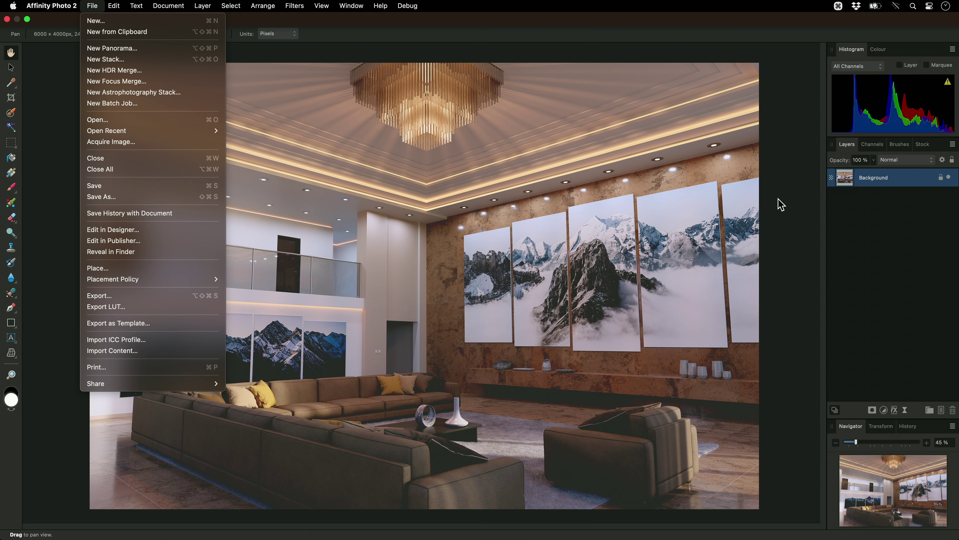
pyautogui.click(873, 184)
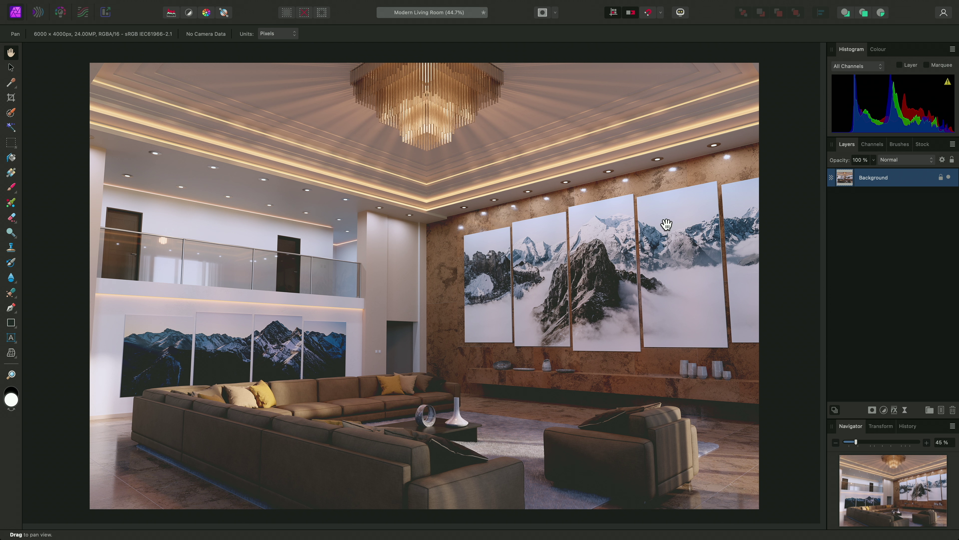